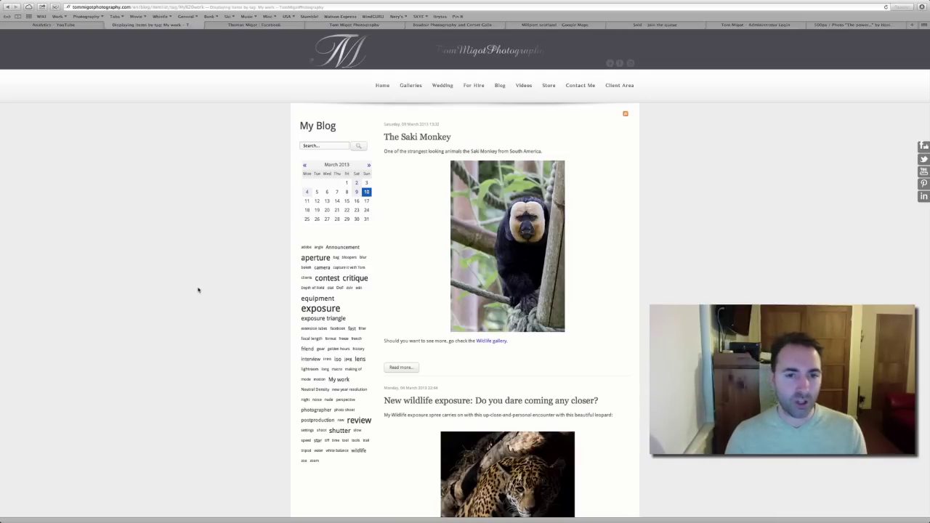
# Scroll the blog and open the 'zoo' tag page showing 'Zoo tips - Make the cage disappear'
pyautogui.scroll(-3, 197, 291)
pyautogui.scroll(-3, 198, 290)
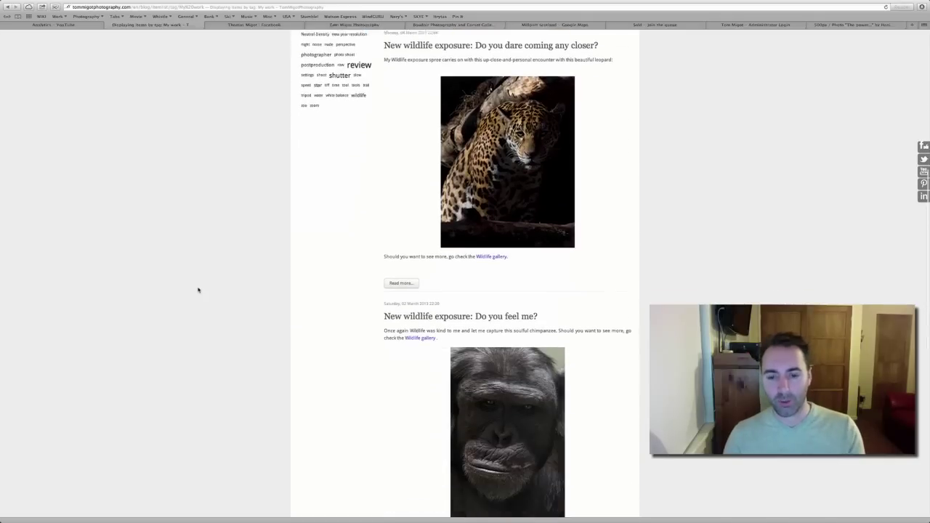
pyautogui.scroll(5, 197, 290)
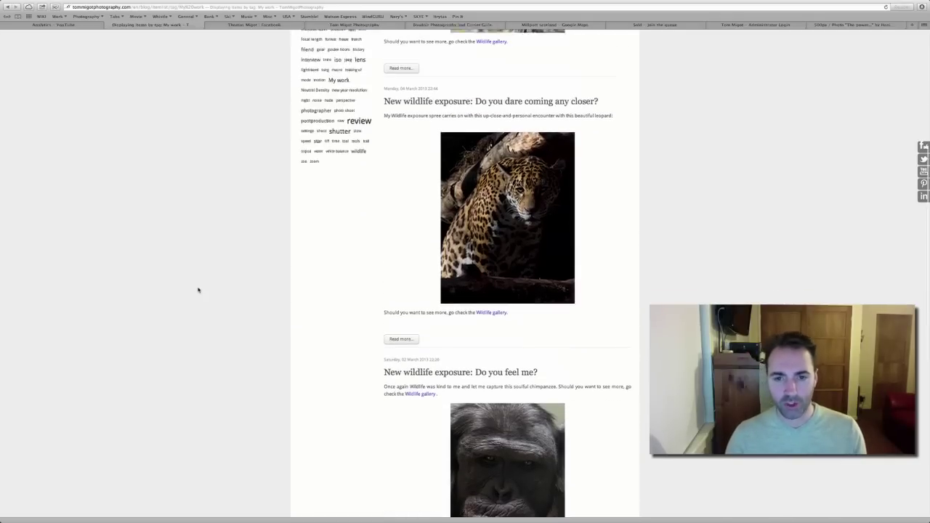
pyautogui.scroll(1, 198, 290)
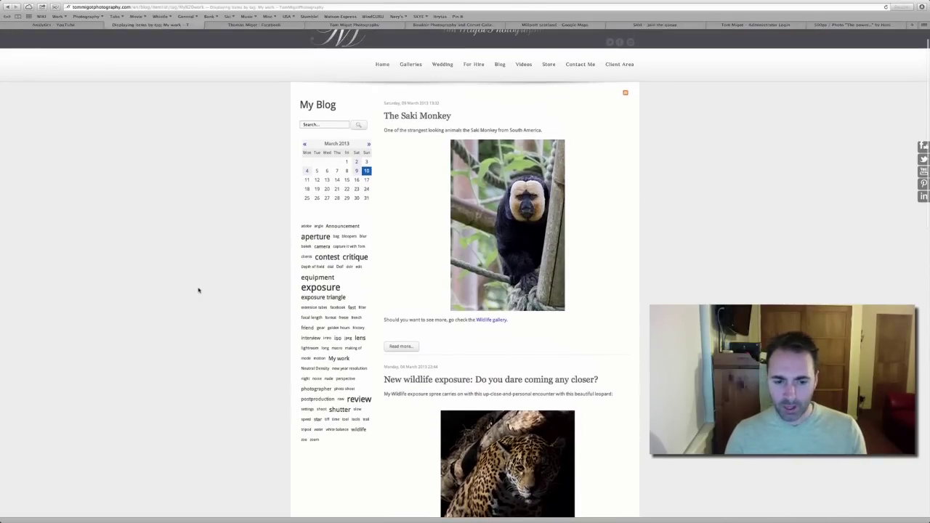
pyautogui.scroll(1, 197, 291)
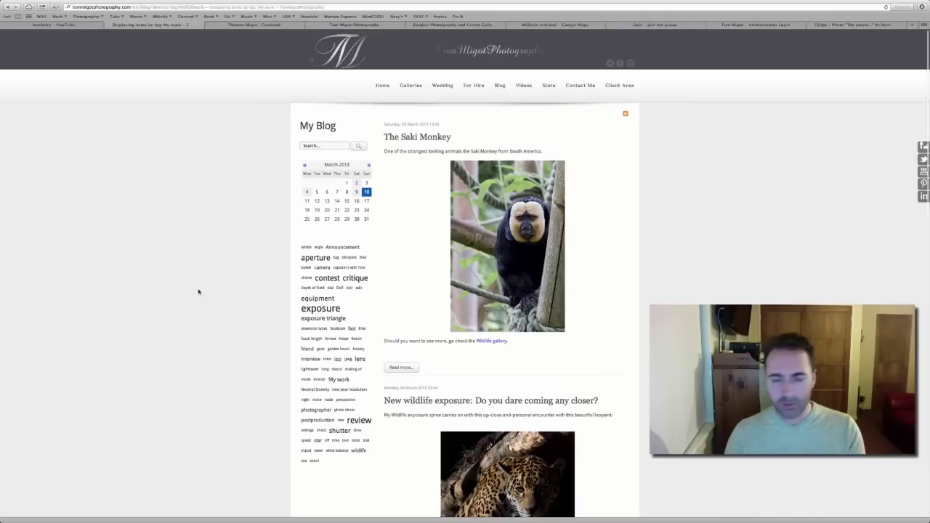
pyautogui.click(304, 462)
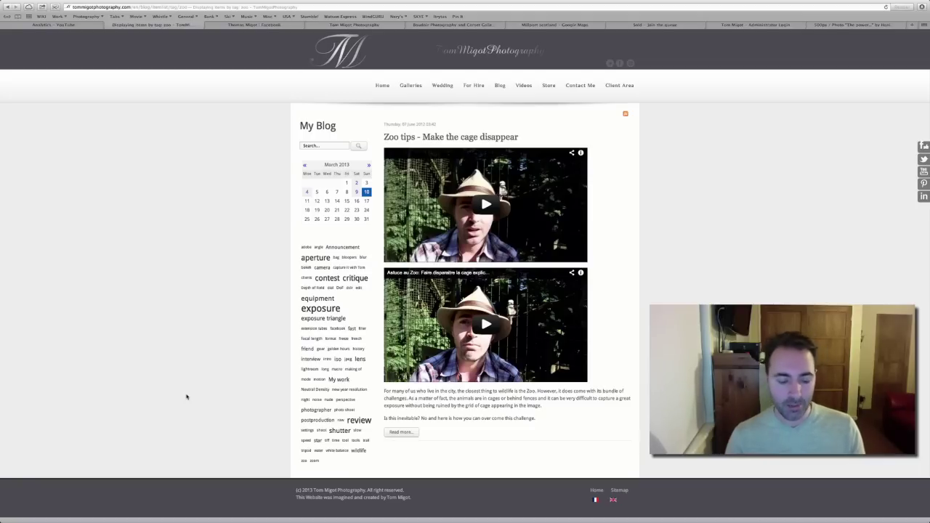
# Read the reader's vulture-photo message in Mail, then bring Lightroom with 'eagle (2).jpg' forward
pyautogui.press('super+Tab')
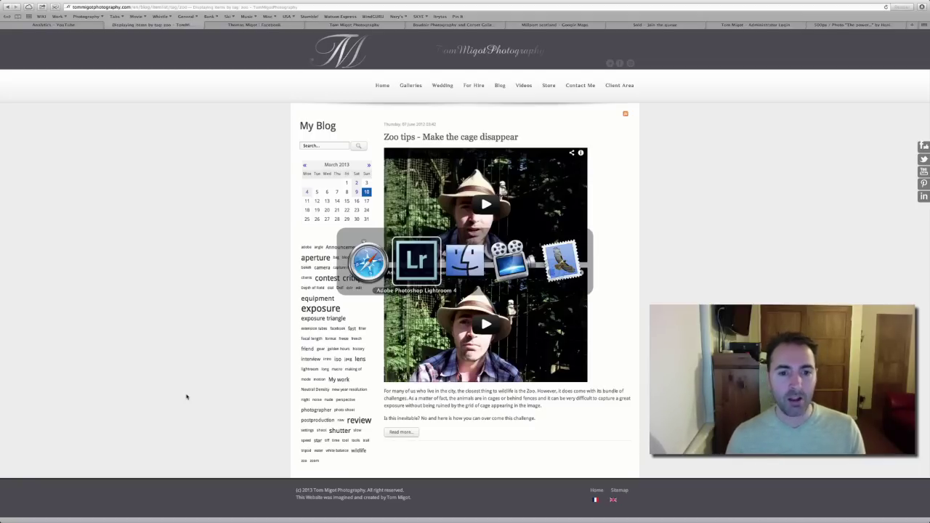
pyautogui.press('super+Tab')
pyautogui.press('Tab')
pyautogui.press('Tab')
pyautogui.press('Tab')
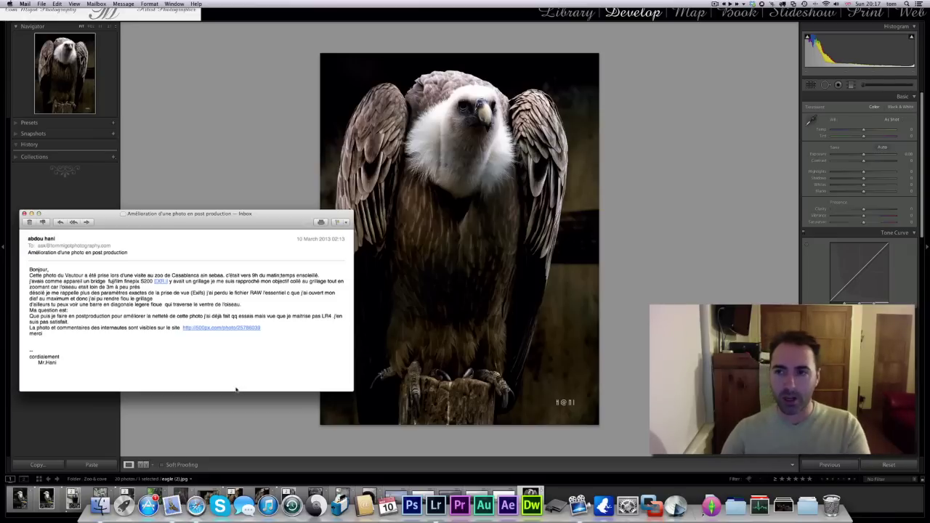
pyautogui.click(221, 437)
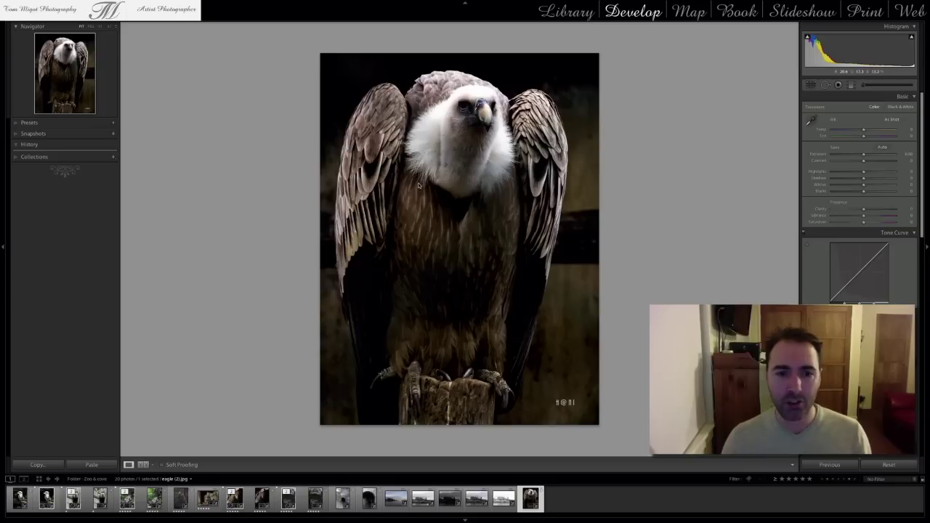
pyautogui.click(110, 27)
pyautogui.click(110, 27)
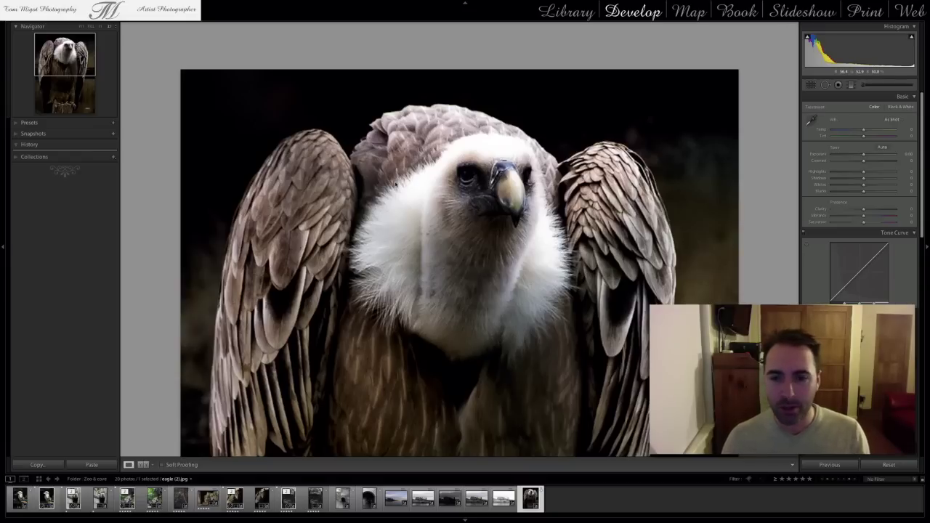
pyautogui.click(309, 168)
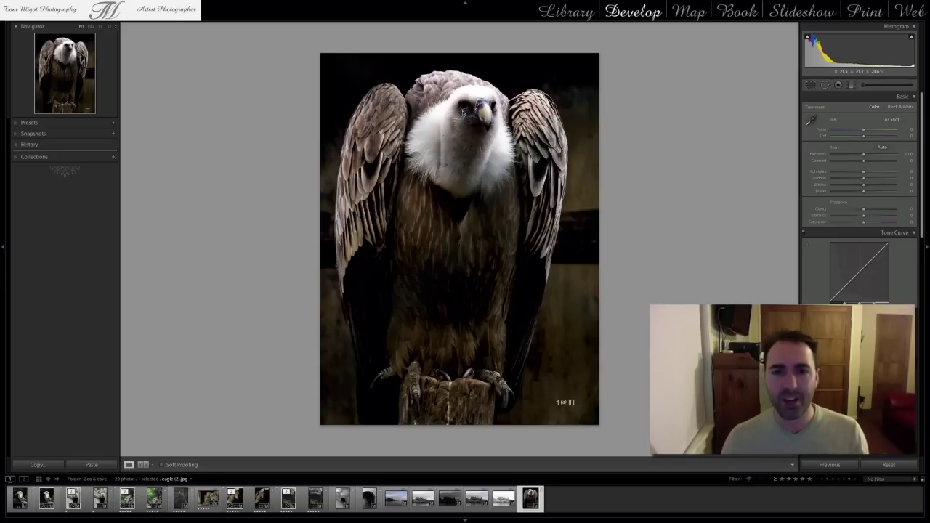
pyautogui.click(466, 110)
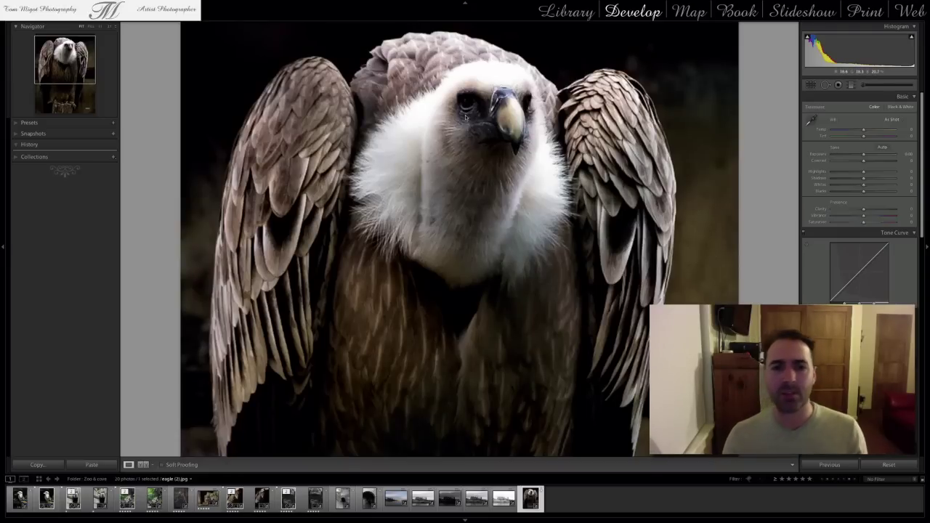
pyautogui.click(465, 120)
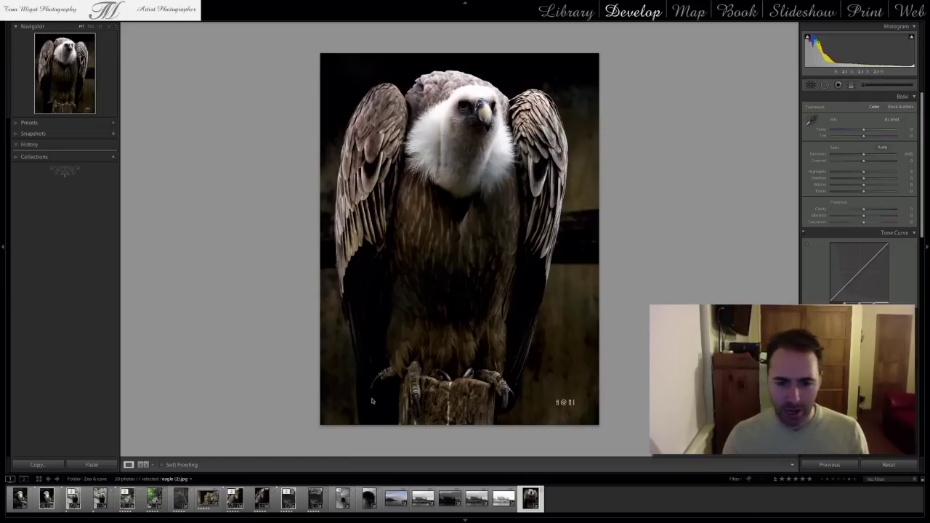
# Start an Adjustment Brush edit on the vulture's eye and delete that first trial pin
pyautogui.click(864, 87)
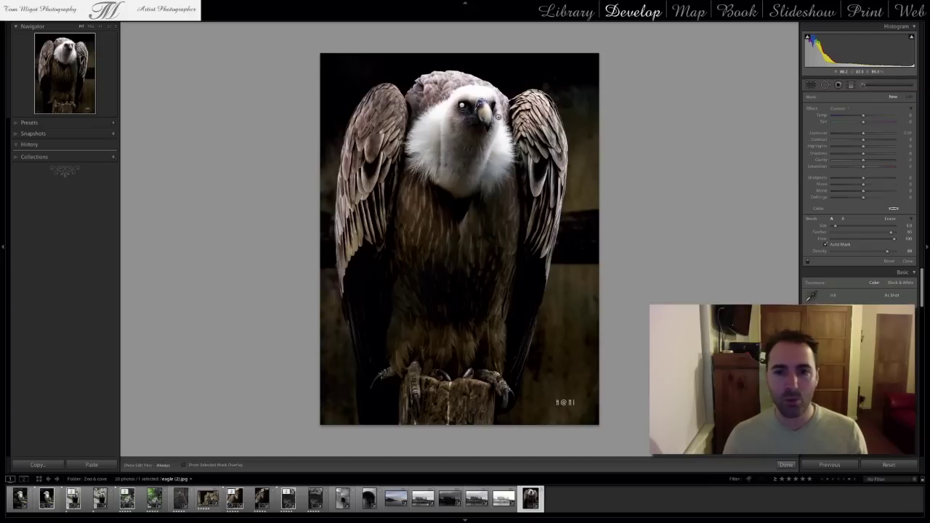
pyautogui.click(463, 106)
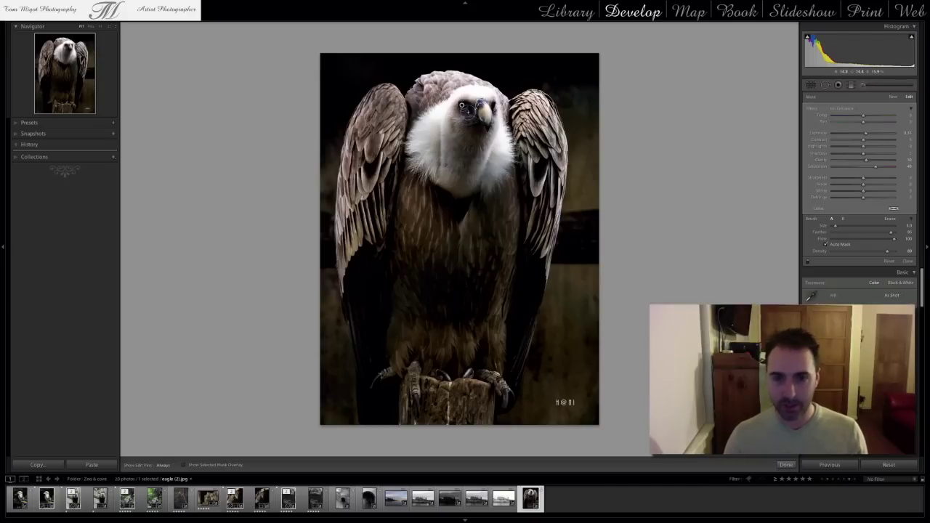
pyautogui.press('Delete')
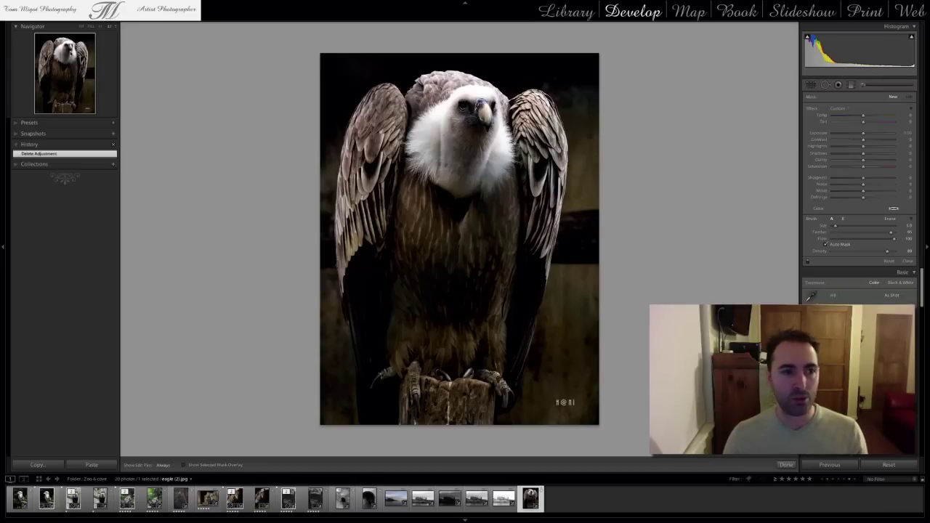
# Zoom in on the head and paint an Iris Enhance stroke on the vulture's eye
pyautogui.press('z')
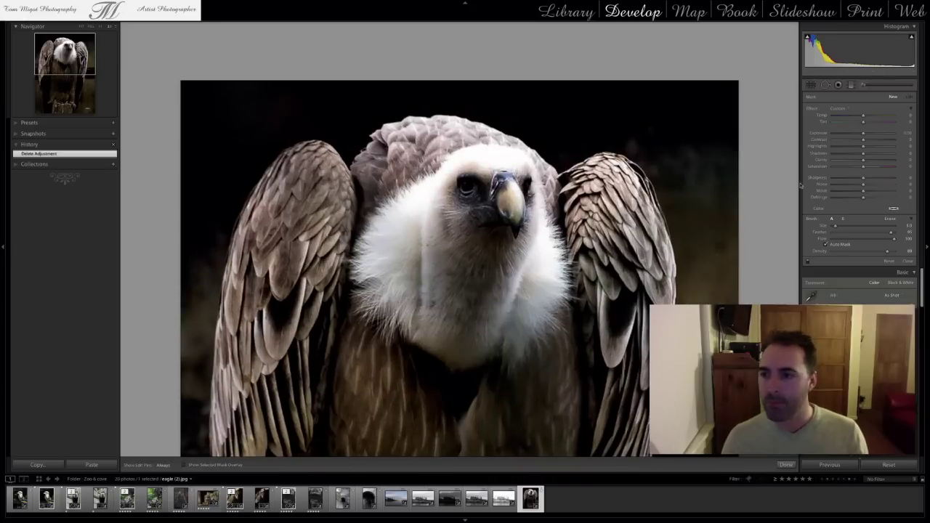
pyautogui.click(844, 108)
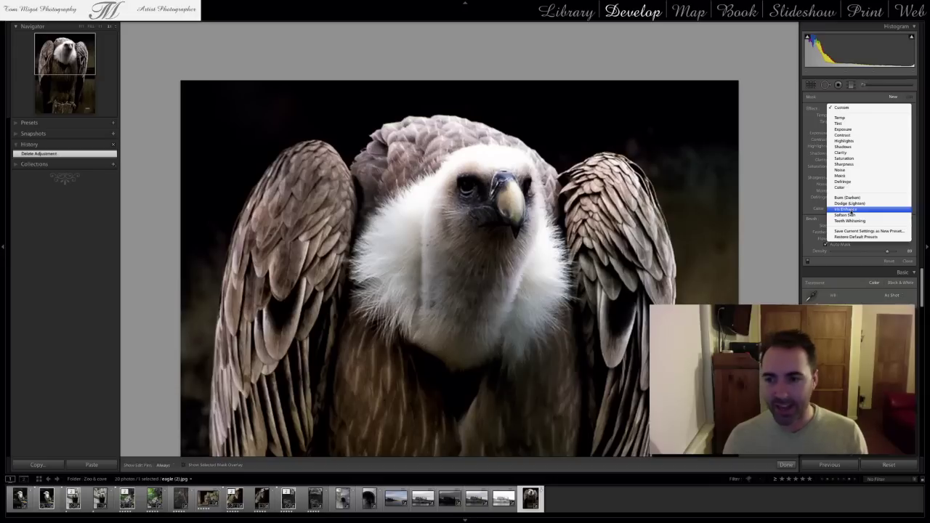
pyautogui.click(847, 209)
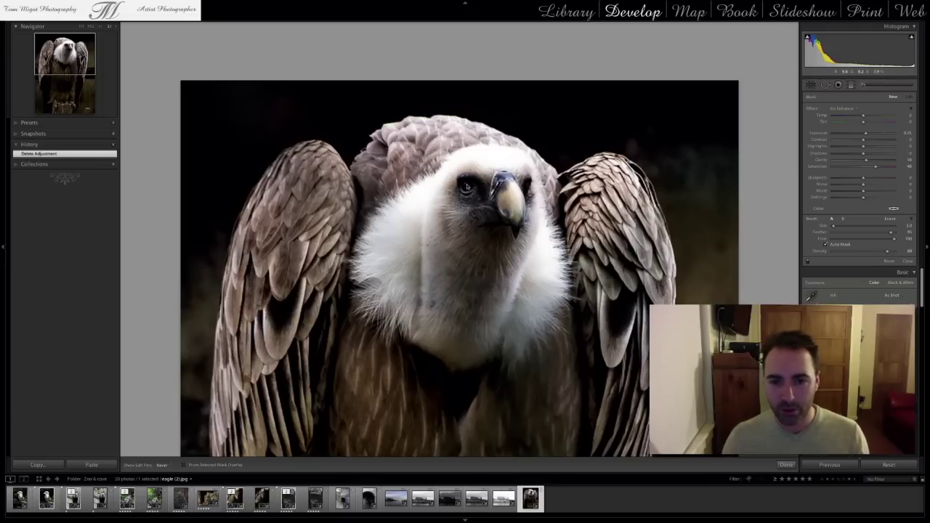
pyautogui.click(467, 186)
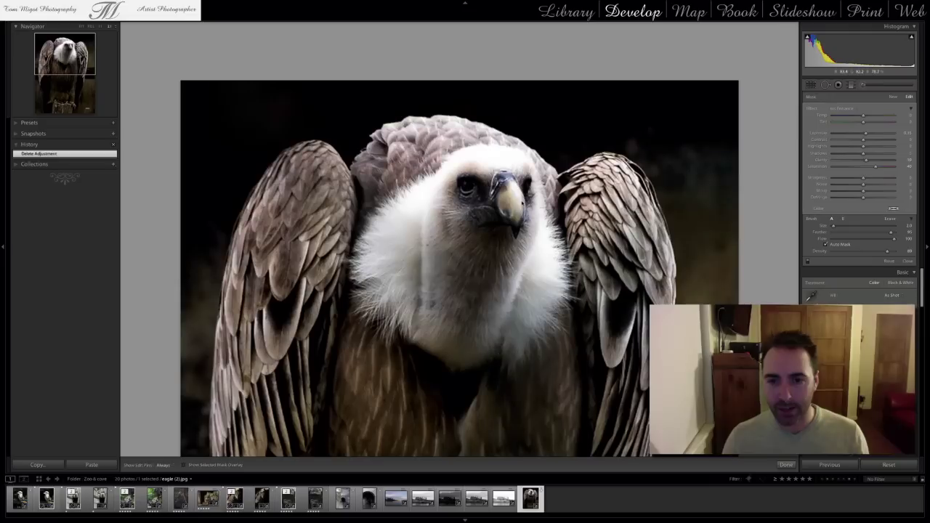
# Add a second eye stroke, set brush Shadows to 100, and raise brush Exposure
pyautogui.click(465, 184)
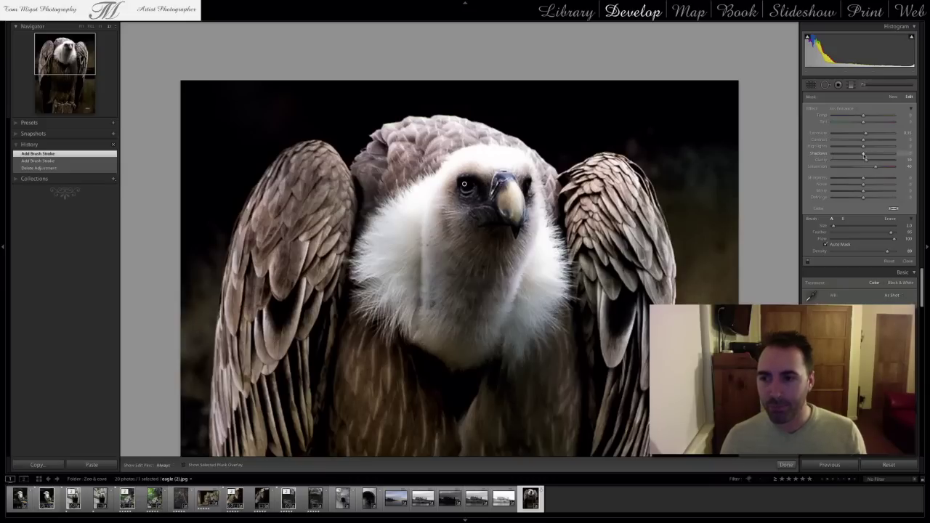
pyautogui.moveTo(865, 156); pyautogui.dragTo(874, 155)
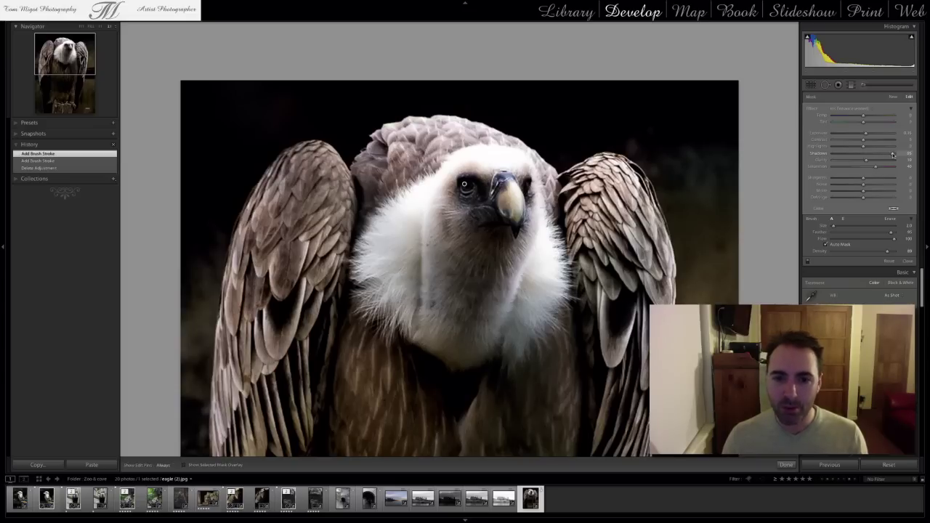
pyautogui.moveTo(897, 155); pyautogui.dragTo(897, 155)
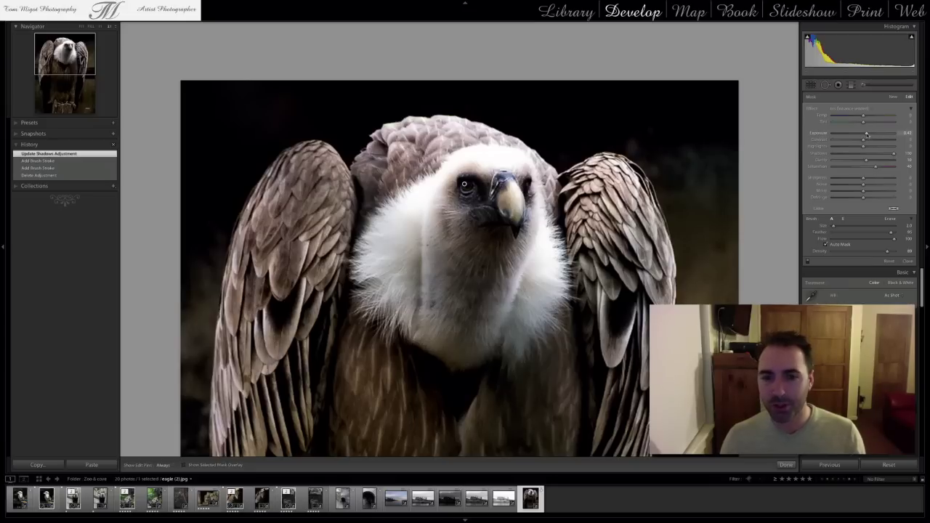
pyautogui.moveTo(870, 134); pyautogui.dragTo(874, 134)
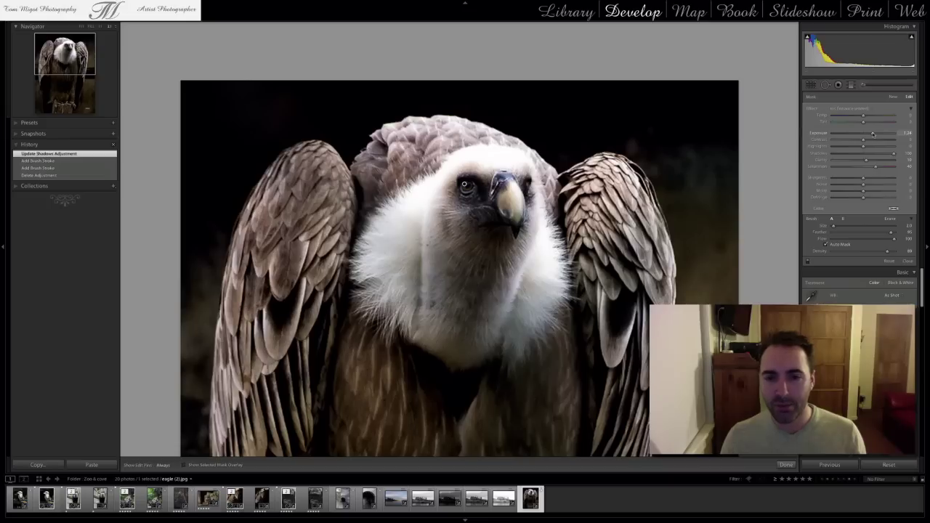
pyautogui.moveTo(874, 134); pyautogui.dragTo(874, 135)
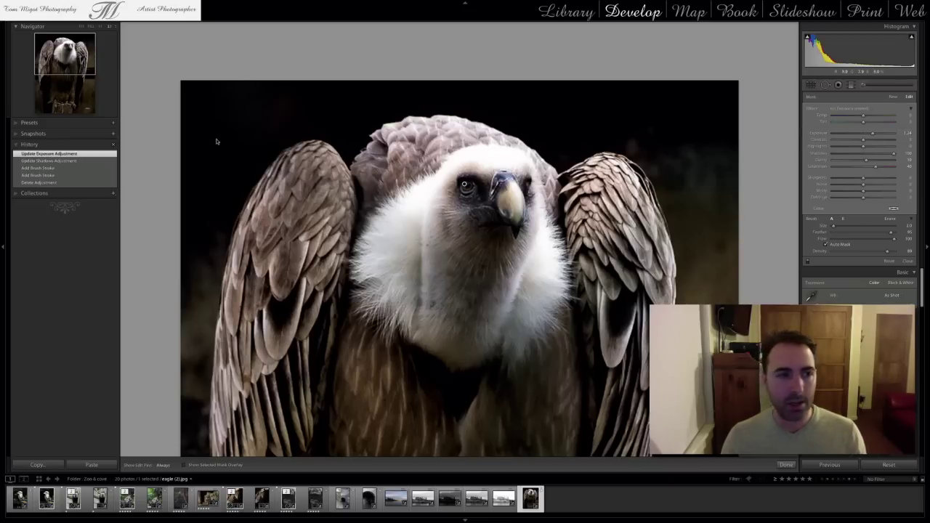
# Fit the photo, compare zoomed views of the edited eye, and reopen the Adjustment Brush
pyautogui.click(81, 26)
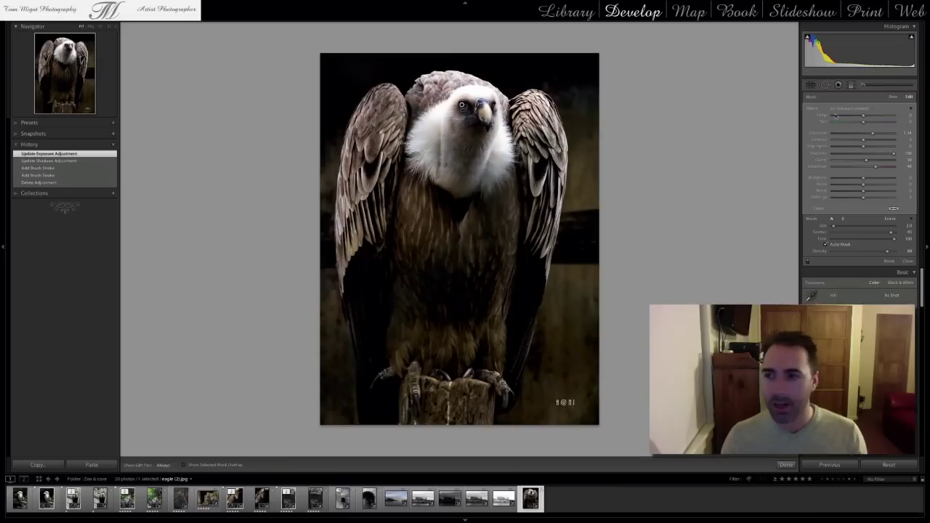
pyautogui.click(863, 86)
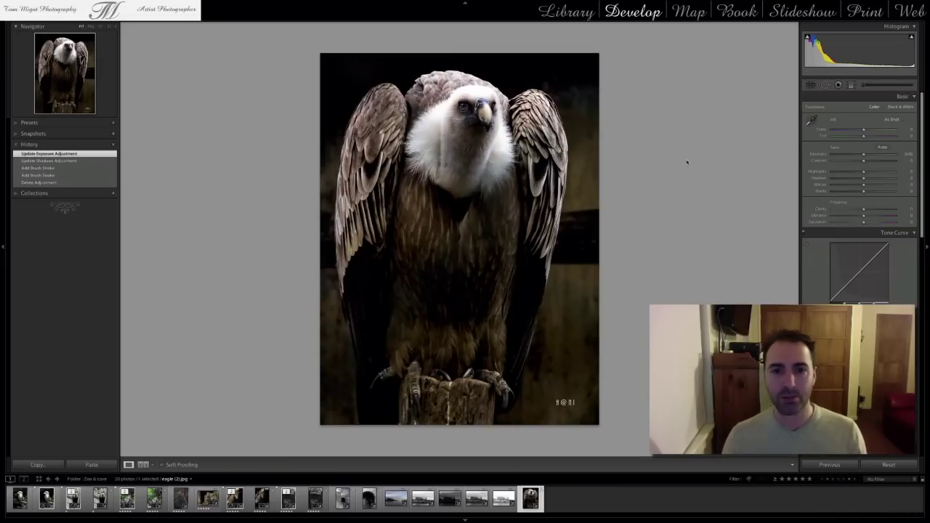
pyautogui.click(470, 119)
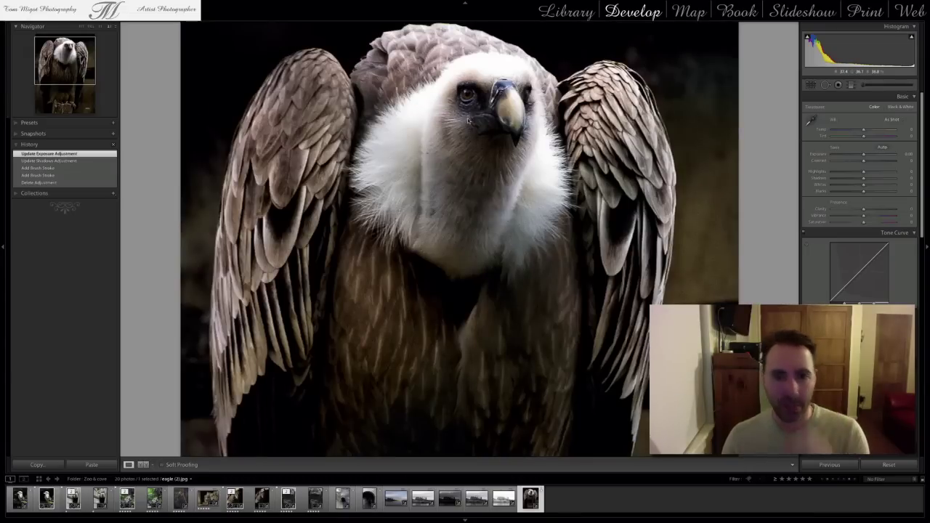
pyautogui.click(469, 121)
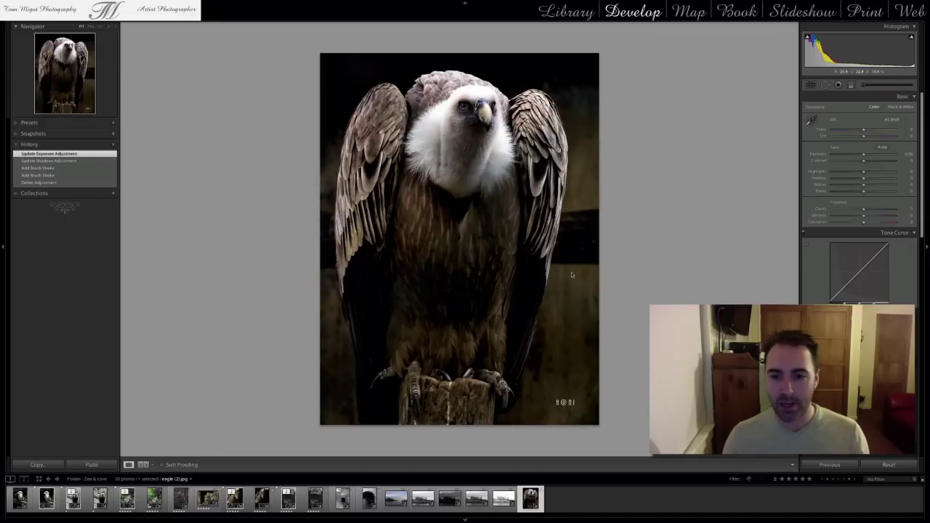
pyautogui.click(863, 86)
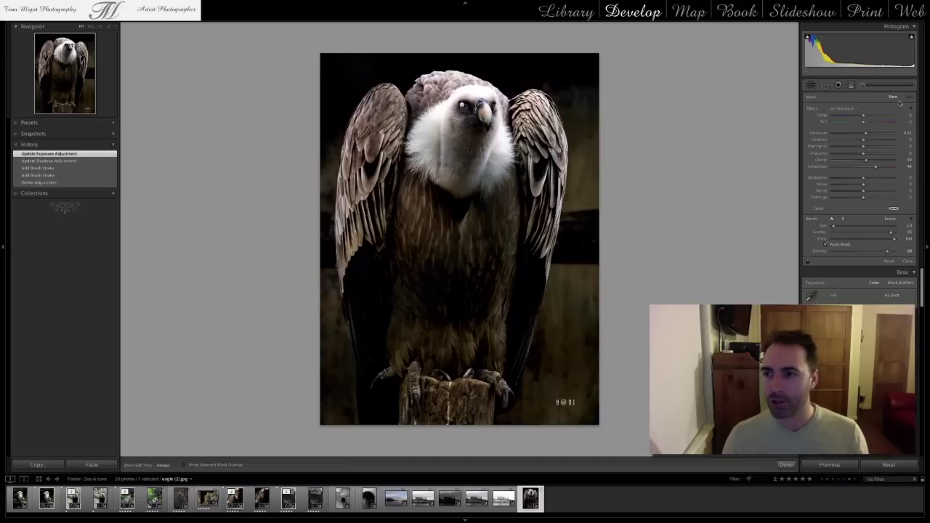
# Reset brush effects to zero, restore default effect presets, and set brush Size to 4.0
pyautogui.press('alt')
pyautogui.keyDown('alt'); pyautogui.click(812, 109); pyautogui.keyUp('alt')
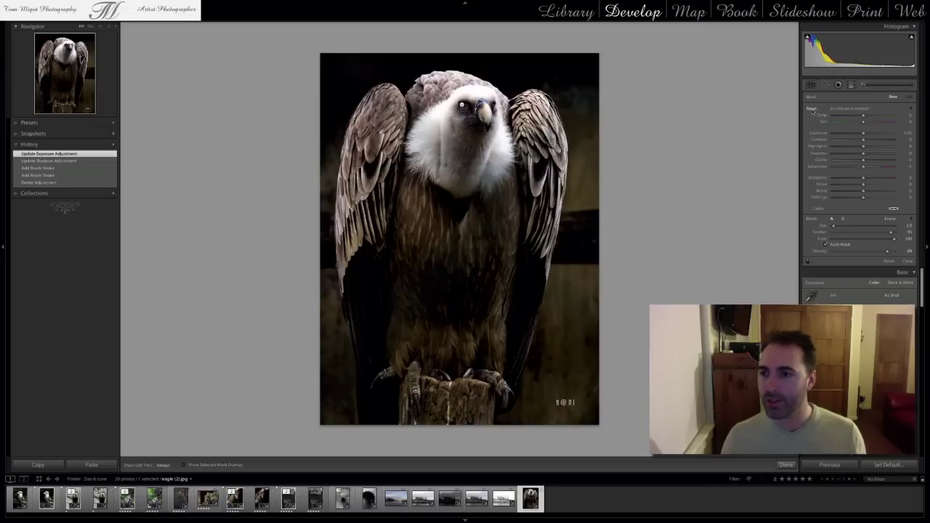
pyautogui.click(854, 109)
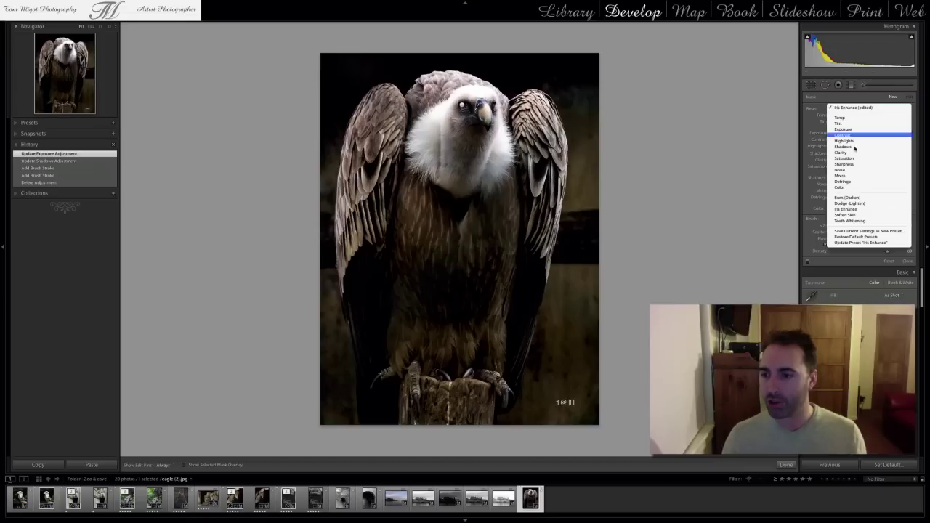
pyautogui.click(857, 237)
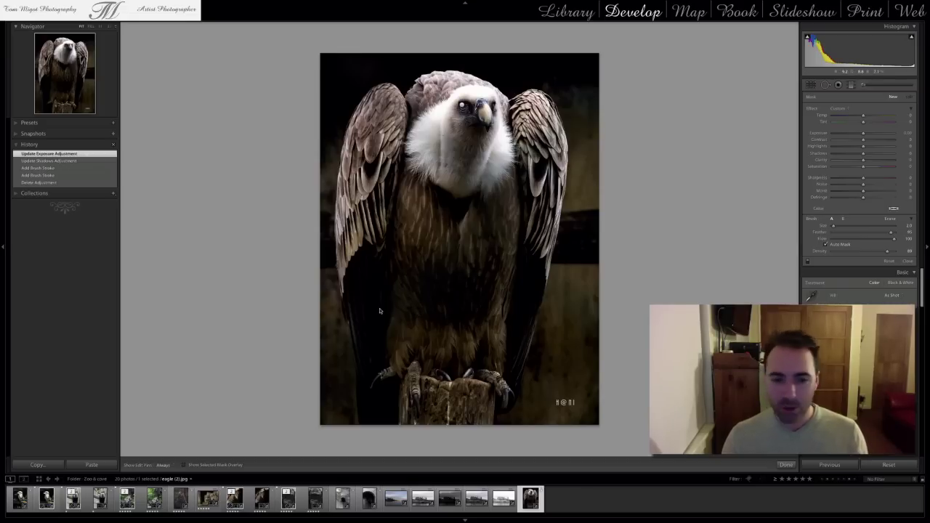
pyautogui.scroll(2, 373, 322)
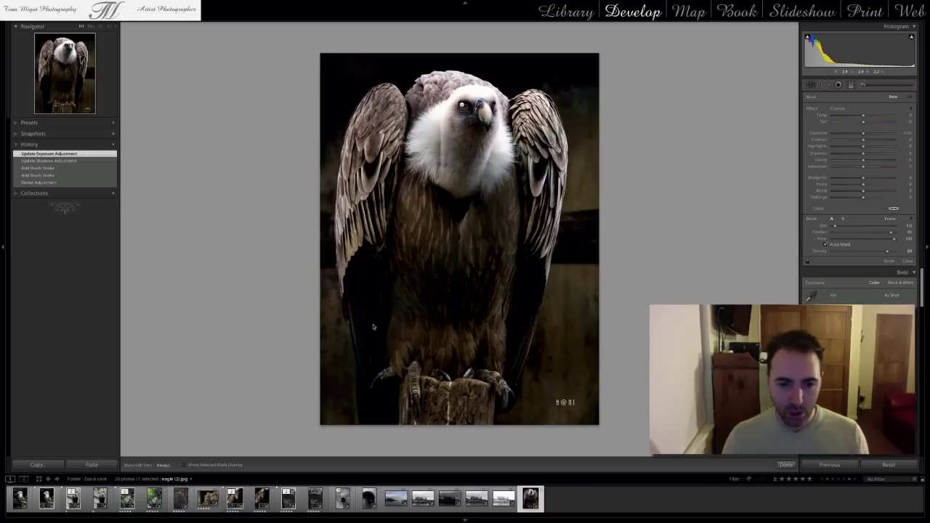
pyautogui.press('h')
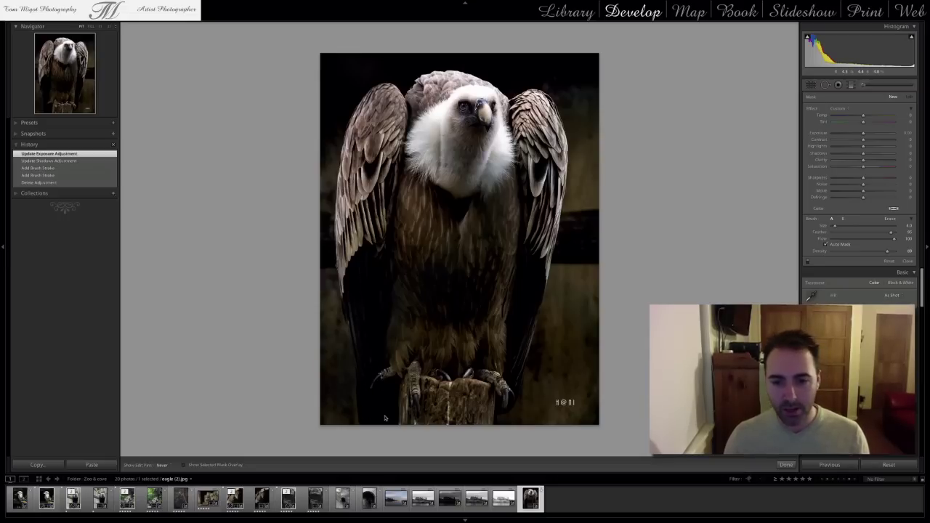
# Paint a new brush mask over both lower wings and show it as a red overlay
pyautogui.click(529, 283)
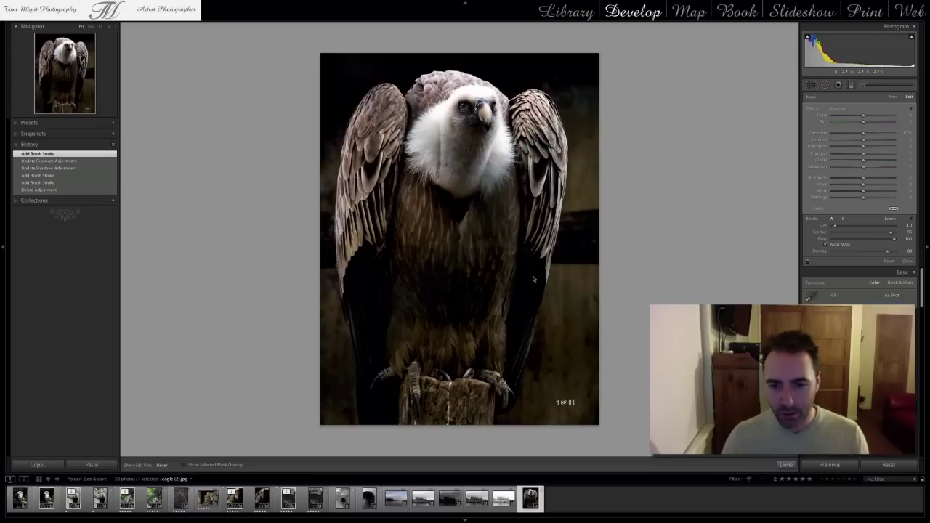
pyautogui.press('h')
pyautogui.moveTo(513, 372)
pyautogui.mouseDown()
pyautogui.moveTo(507, 415)
pyautogui.moveTo(513, 394)
pyautogui.mouseUp()
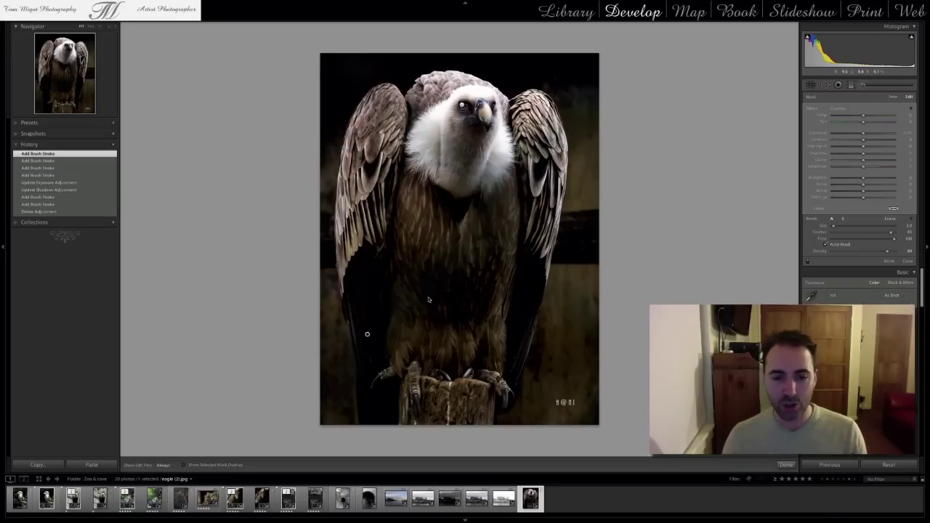
pyautogui.press('o')
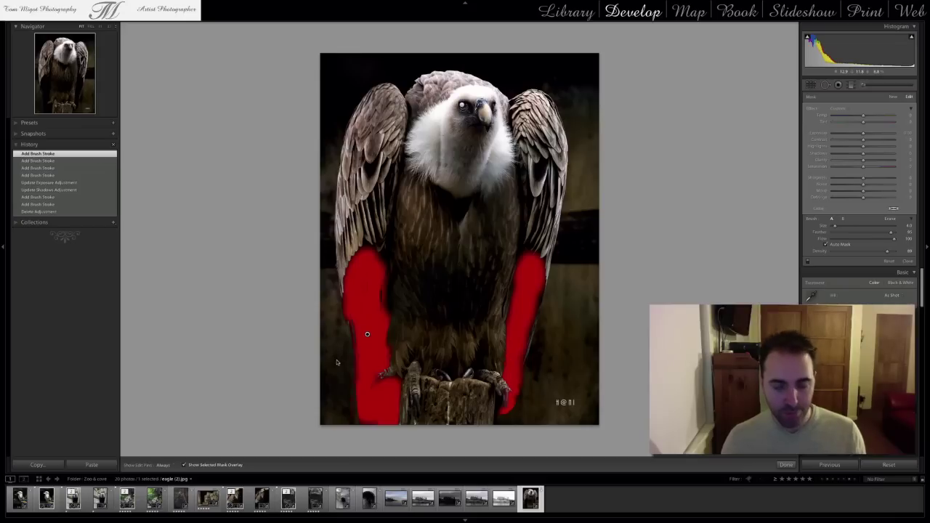
# Trim the left-wing mask edge with a smaller eraser, fill a small gap, and hide the overlay
pyautogui.press('alt')
pyautogui.press('[')
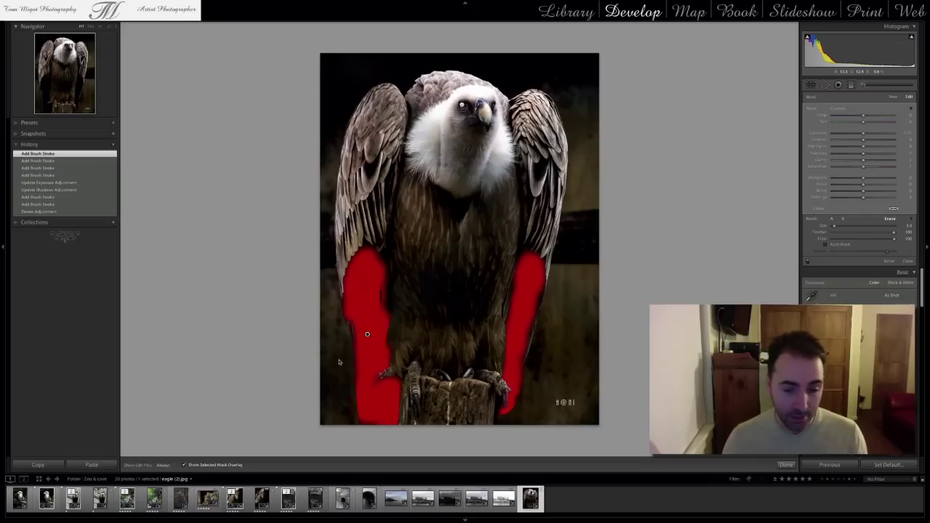
pyautogui.press('h')
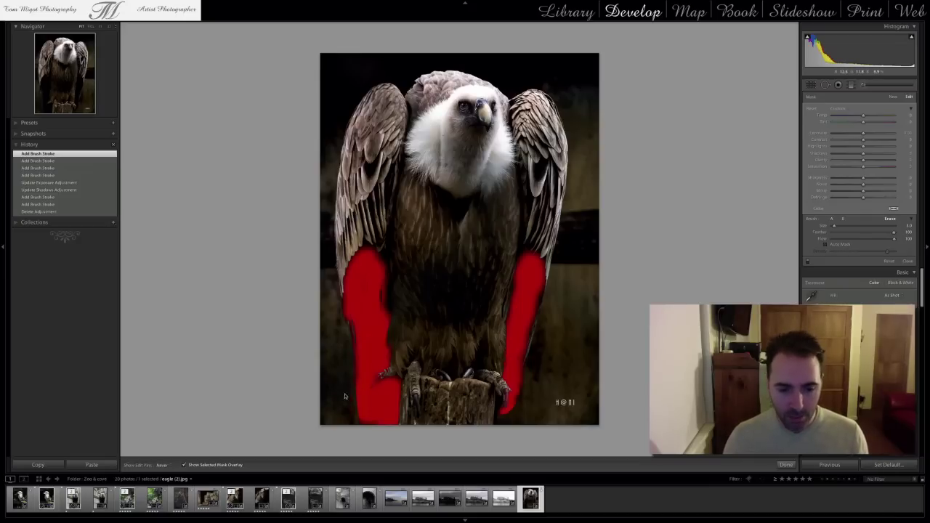
pyautogui.press('h')
pyautogui.moveTo(331, 333)
pyautogui.mouseDown()
pyautogui.moveTo(325, 376)
pyautogui.moveTo(332, 367)
pyautogui.mouseUp()
pyautogui.press('alt')
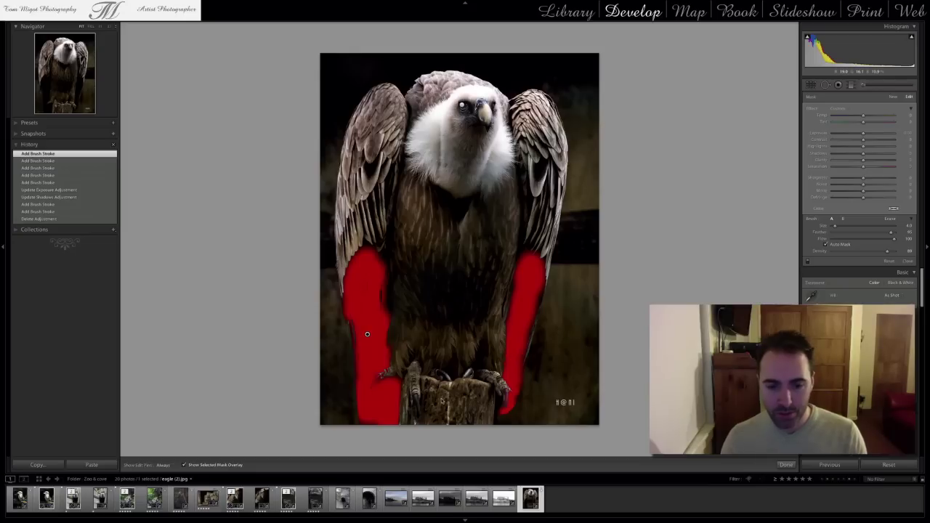
pyautogui.click(399, 408)
pyautogui.press('o')
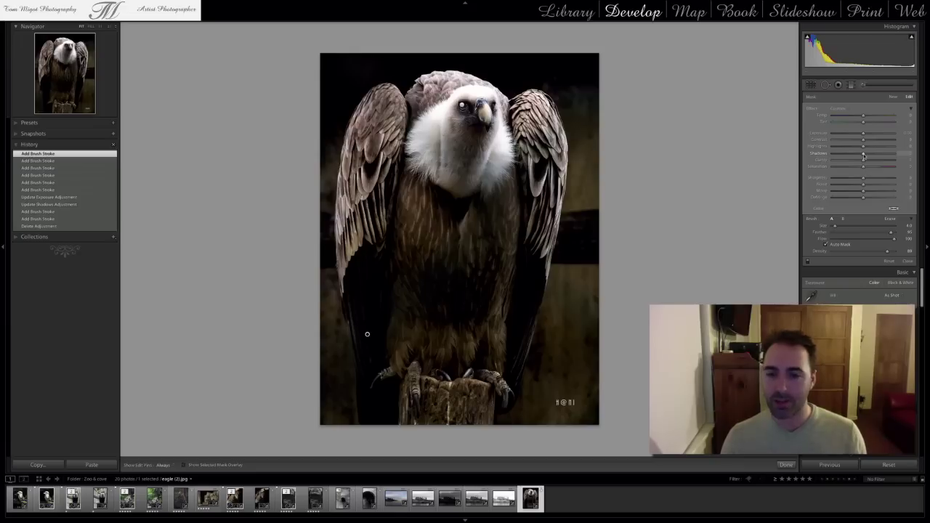
# Raise the brush Shadows slider to lift detail across both masked lower wings
pyautogui.moveTo(863, 155); pyautogui.dragTo(894, 155)
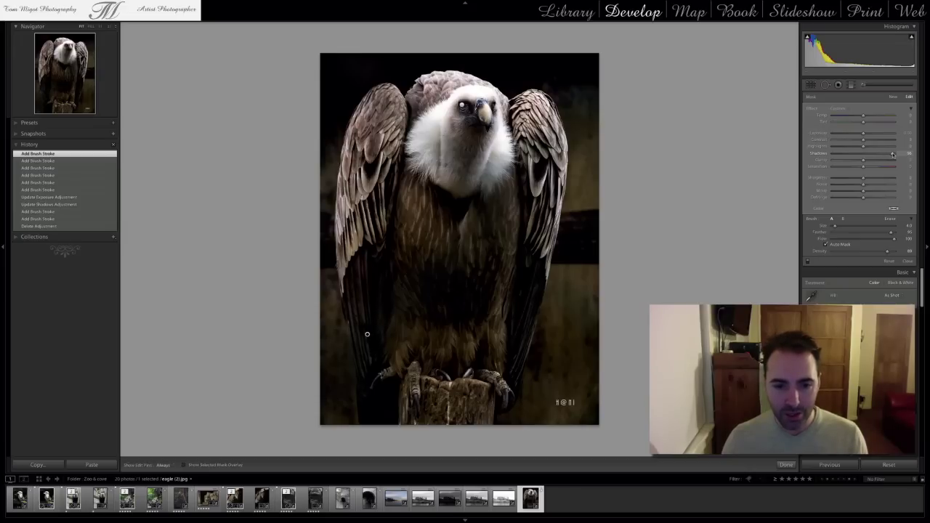
pyautogui.moveTo(893, 155); pyautogui.dragTo(893, 155)
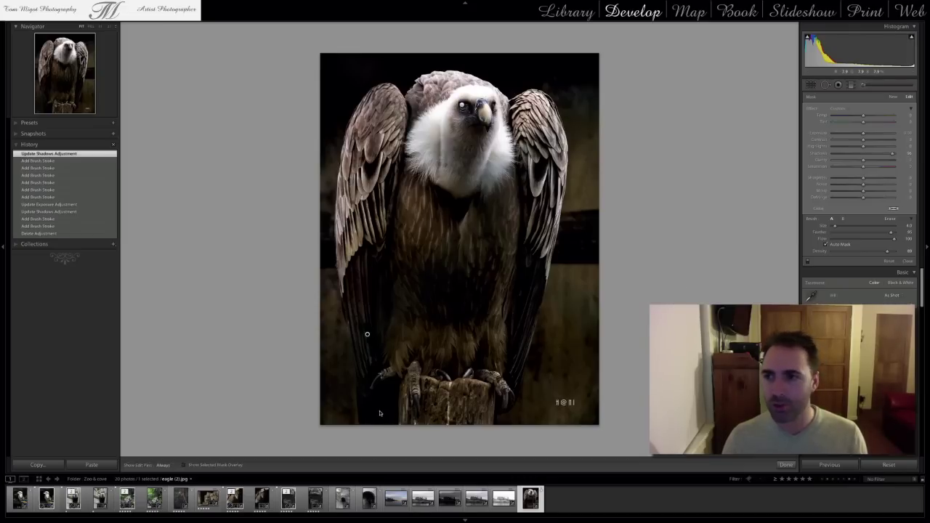
# Close the brush, set Basic Clarity to +30, and check the head zoomed in and out
pyautogui.click(865, 86)
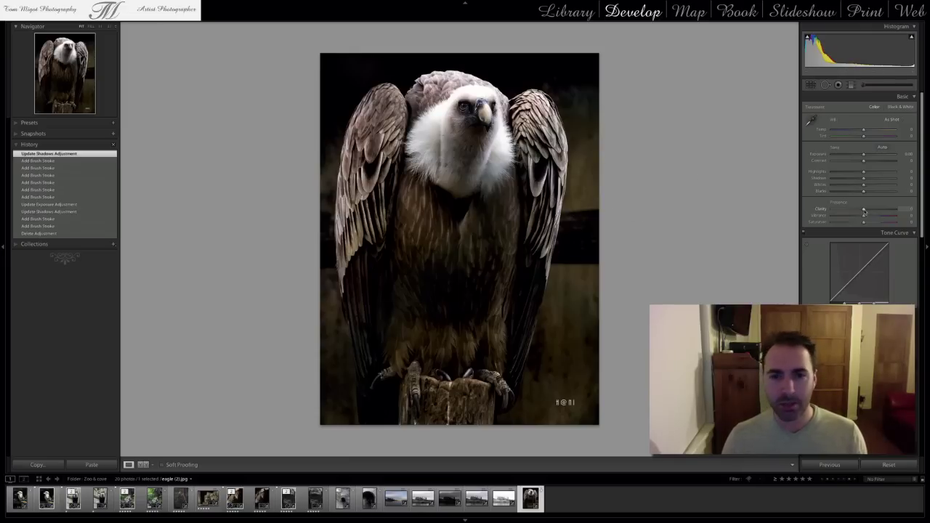
pyautogui.moveTo(864, 210); pyautogui.dragTo(871, 210)
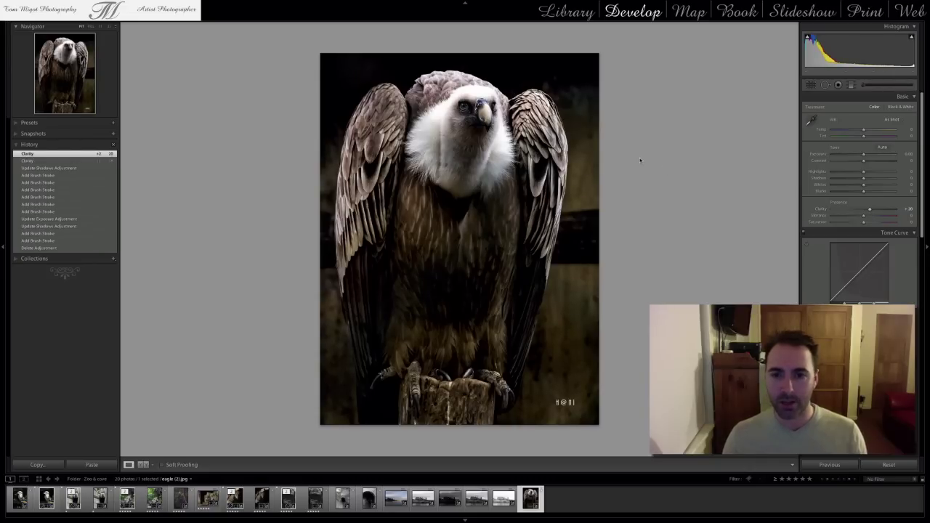
pyautogui.click(452, 142)
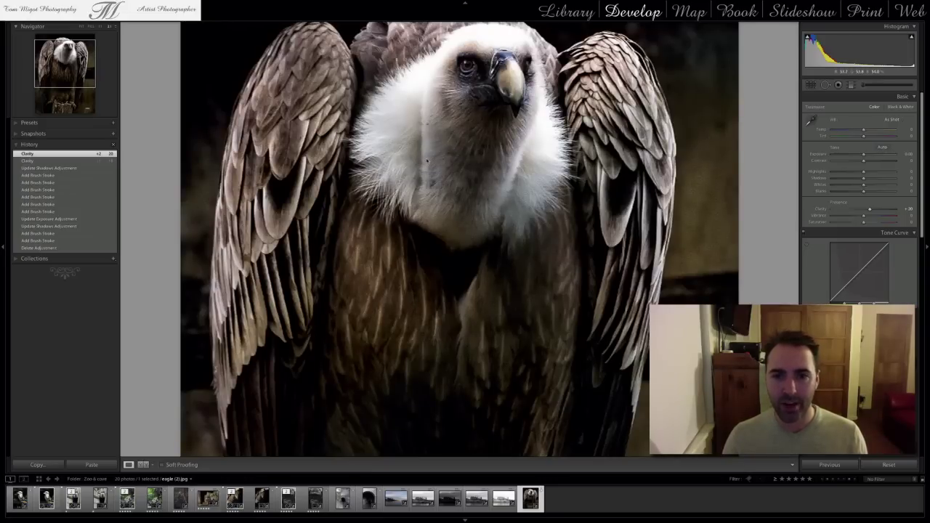
pyautogui.click(453, 157)
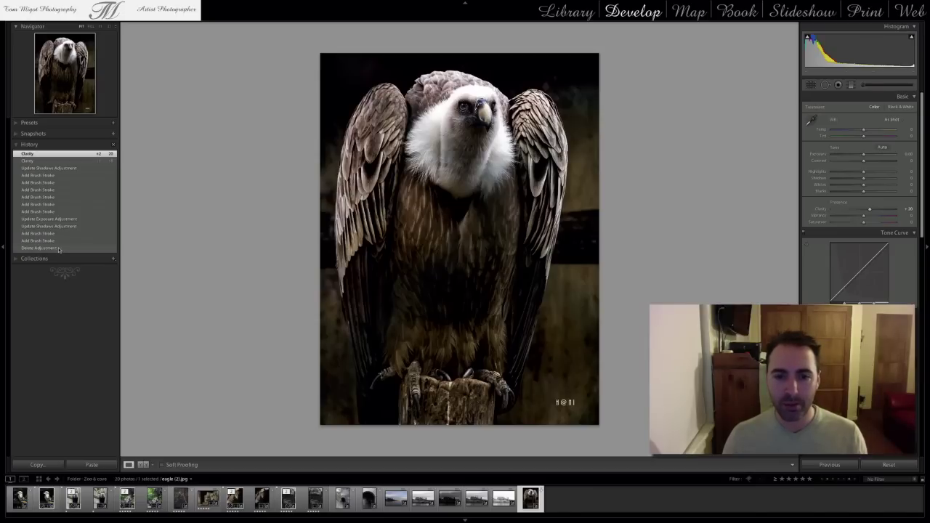
pyautogui.click(59, 250)
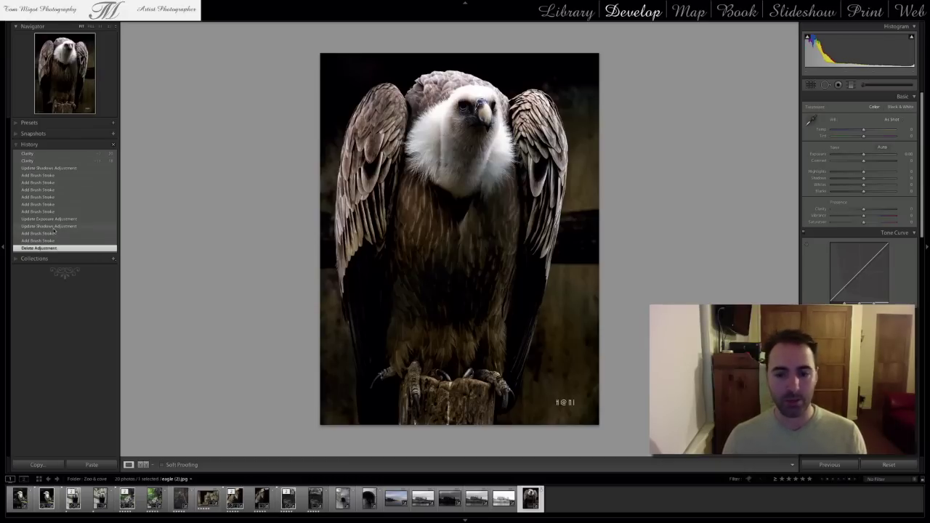
pyautogui.click(39, 154)
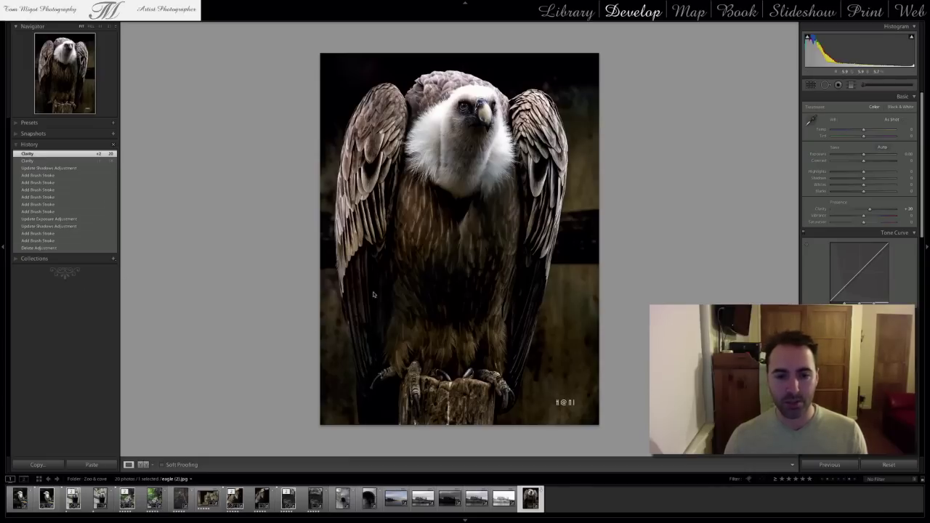
pyautogui.click(45, 248)
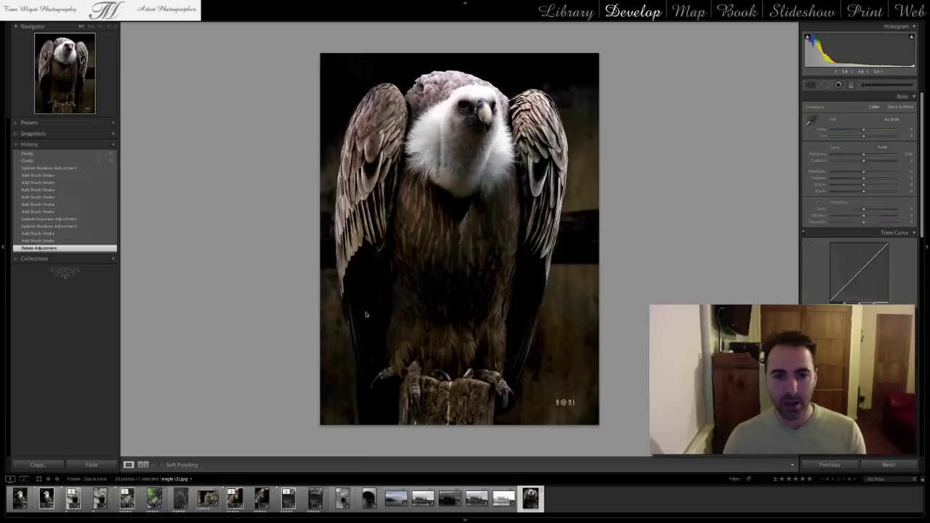
pyautogui.click(72, 153)
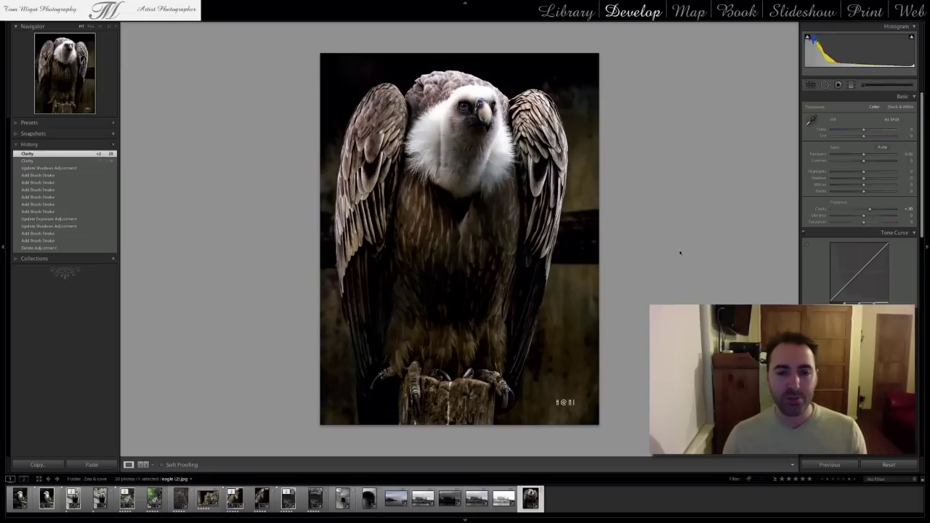
pyautogui.press('super+Tab')
pyautogui.press('super+Tab')
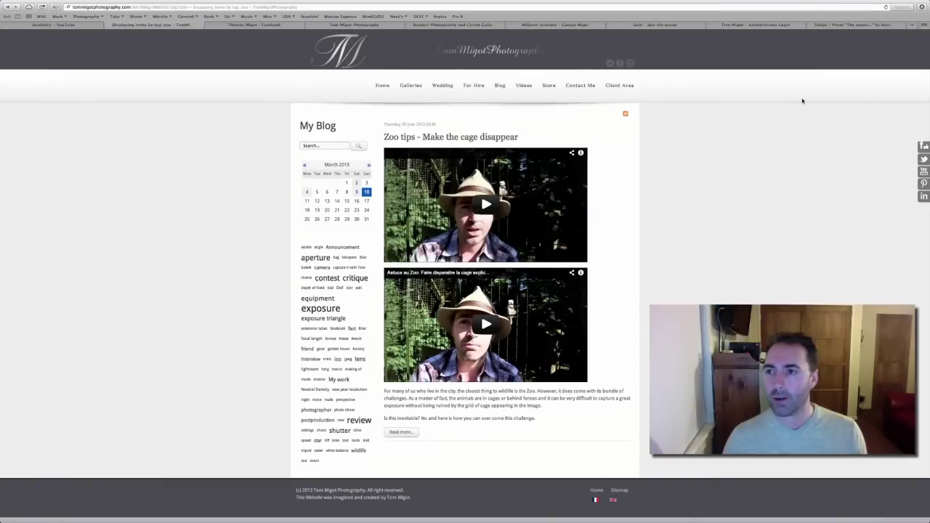
pyautogui.click(846, 25)
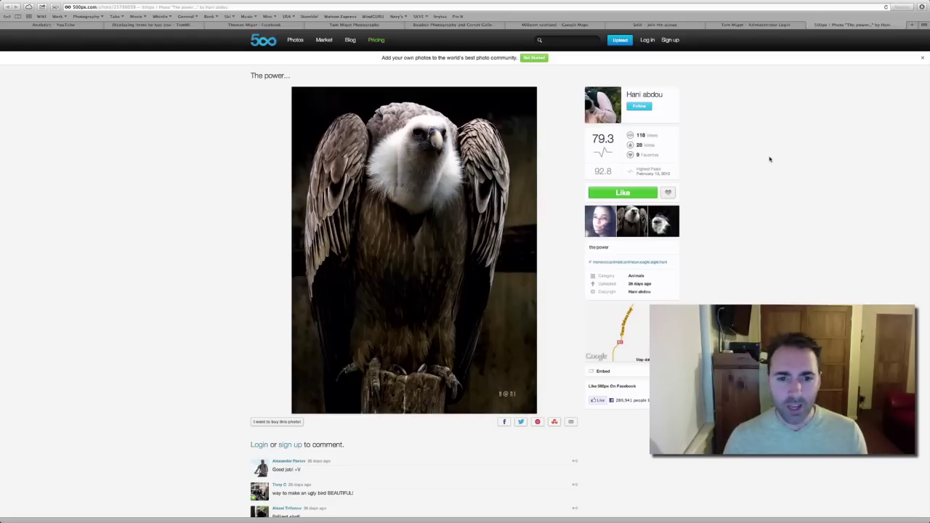
pyautogui.scroll(-1, 770, 160)
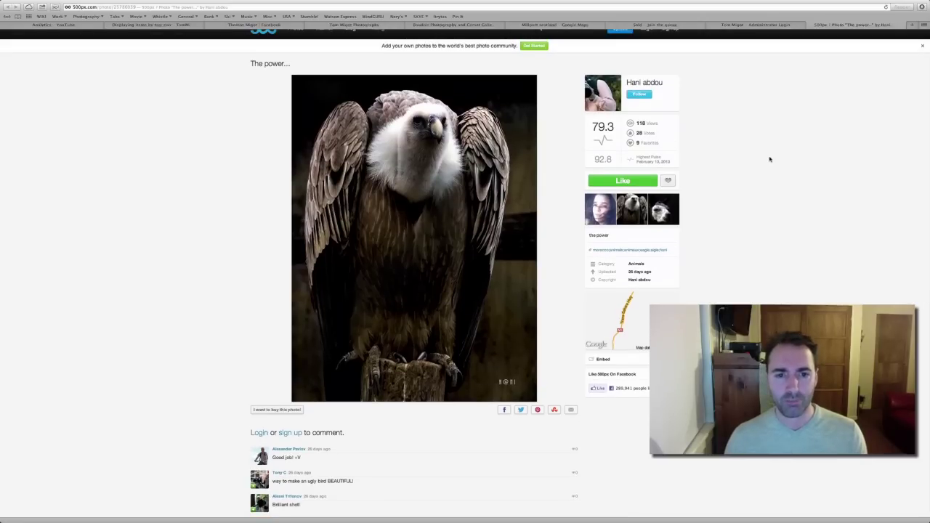
pyautogui.scroll(-5, 770, 159)
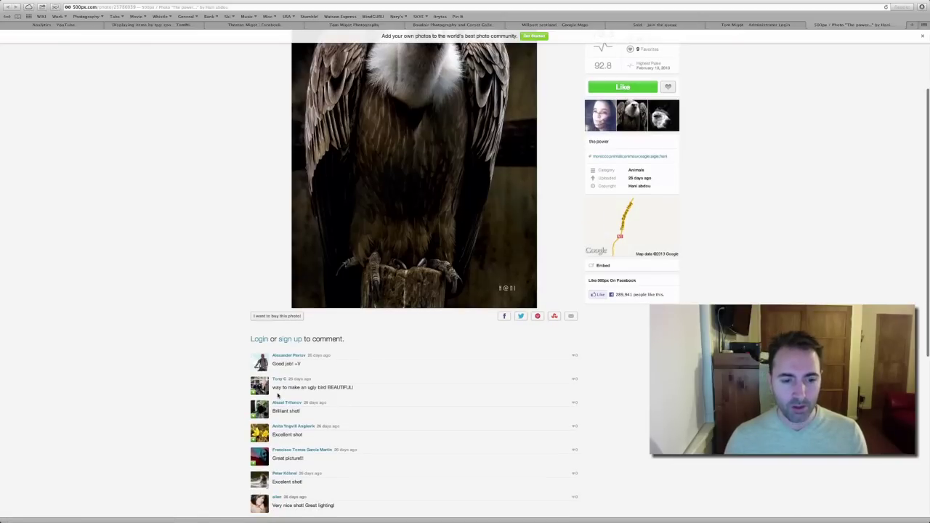
pyautogui.scroll(5, 391, 390)
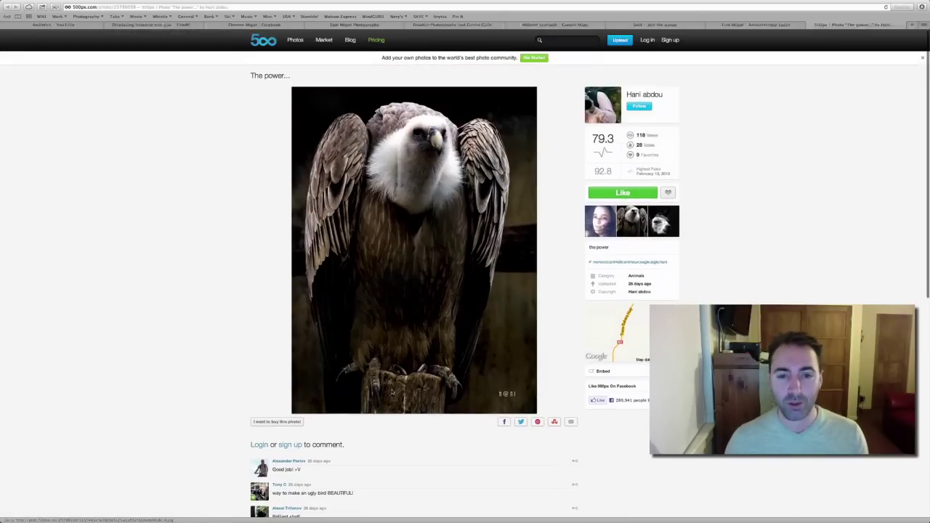
pyautogui.press('super+Tab')
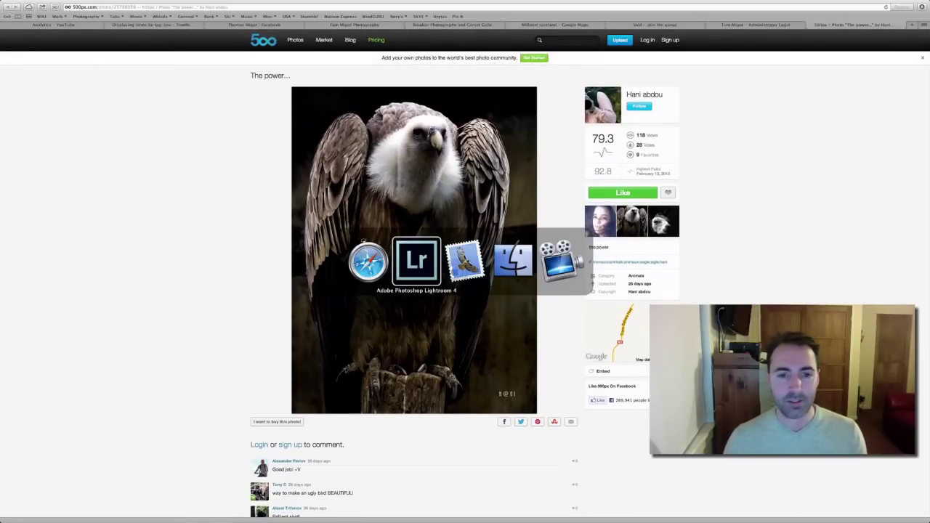